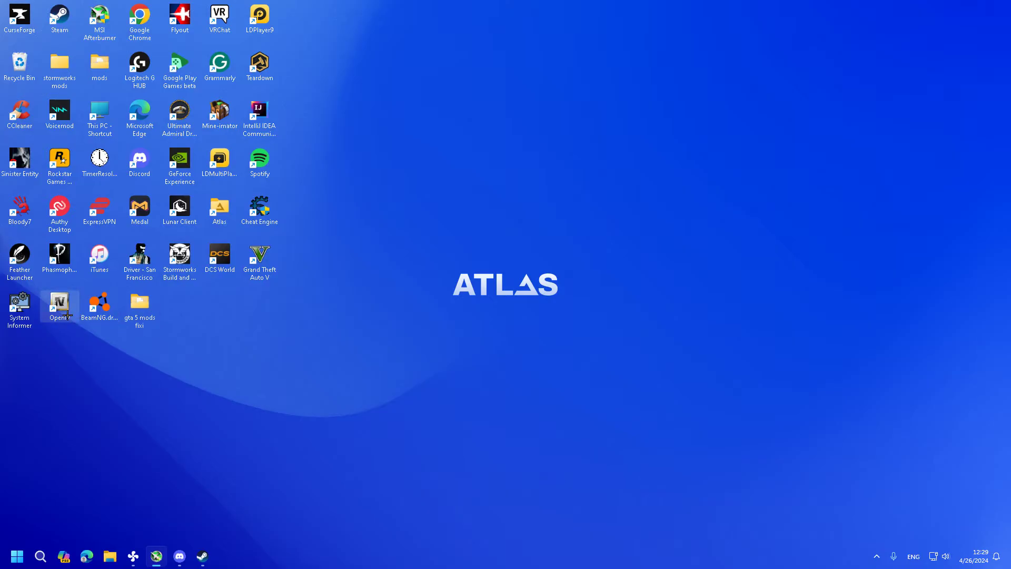
# Launch OpenIV for Grand Theft Auto V (Windows) and enable Edit mode
pyautogui.doubleClick(63, 308)
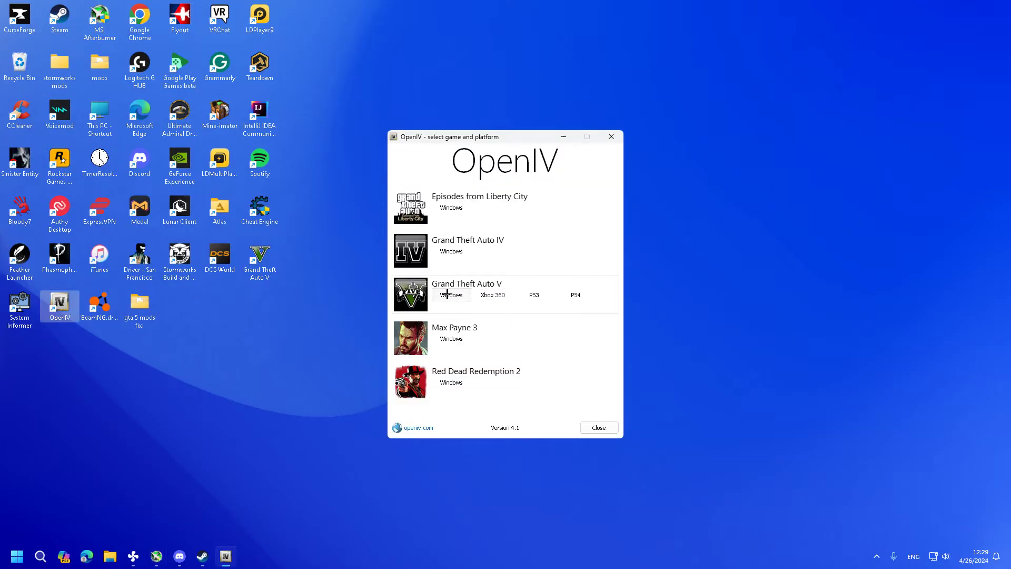
pyautogui.click(459, 292)
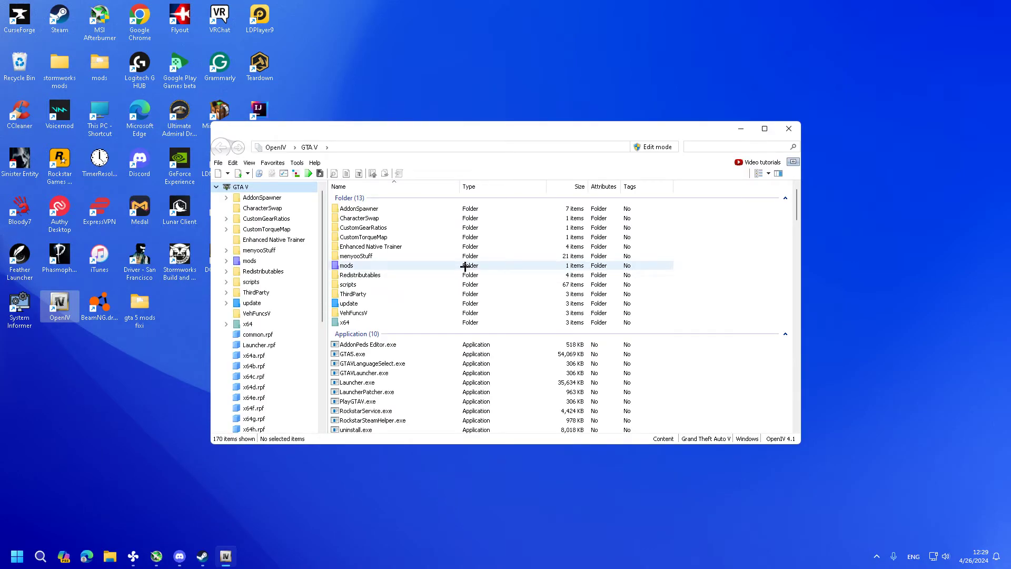
pyautogui.click(653, 147)
pyautogui.click(537, 313)
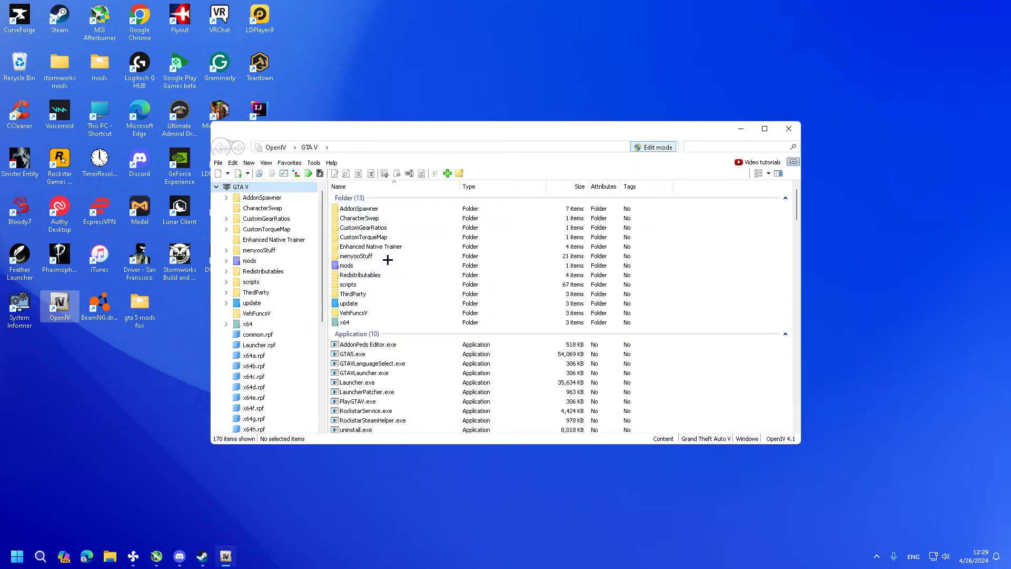
# Inspect mods > update > update.rpf > x64 and the 'gta 5 mods fixi' backup folder
pyautogui.doubleClick(372, 265)
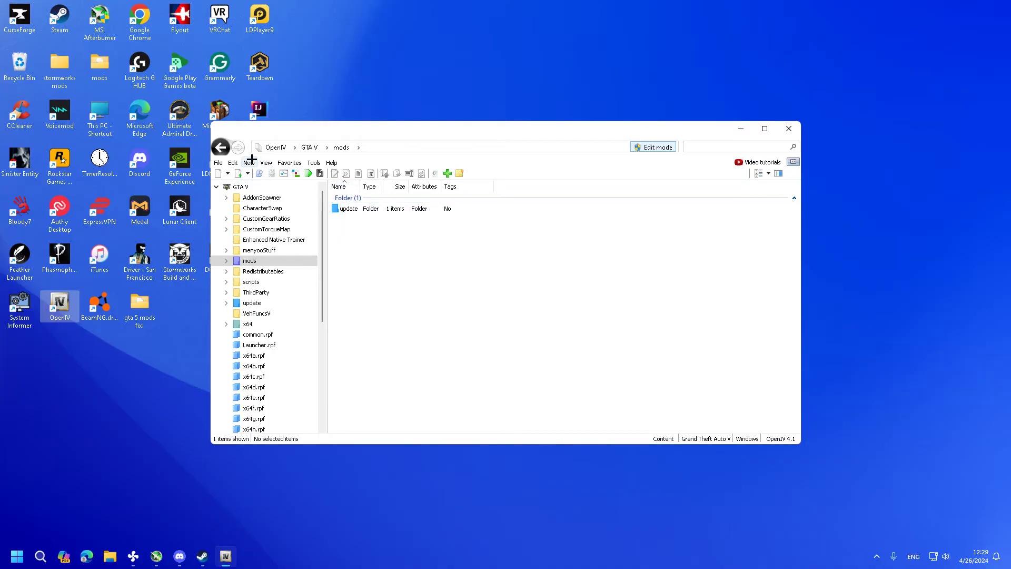
pyautogui.doubleClick(347, 209)
pyautogui.doubleClick(371, 208)
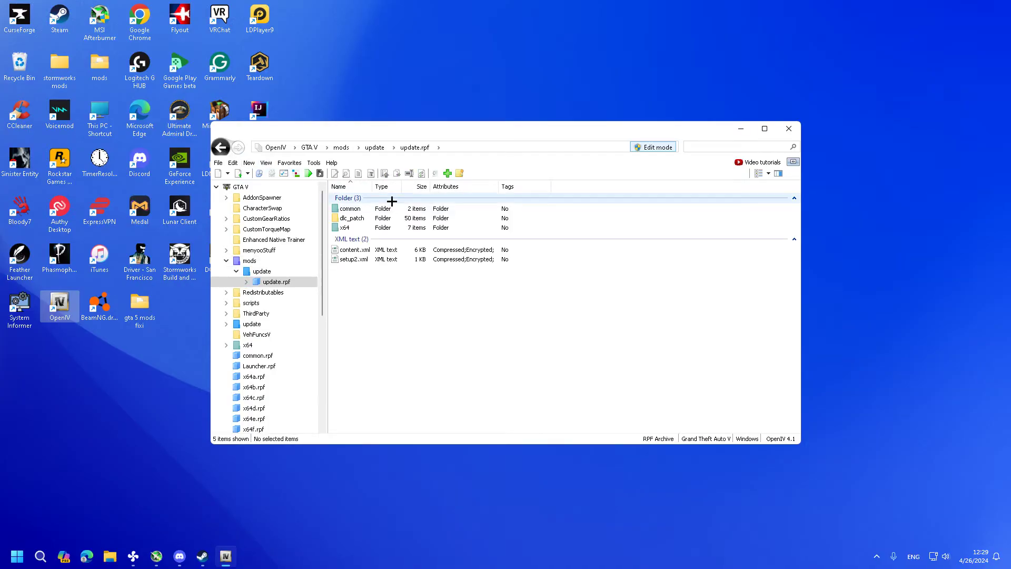
pyautogui.doubleClick(344, 228)
pyautogui.moveTo(427, 316); pyautogui.dragTo(426, 236)
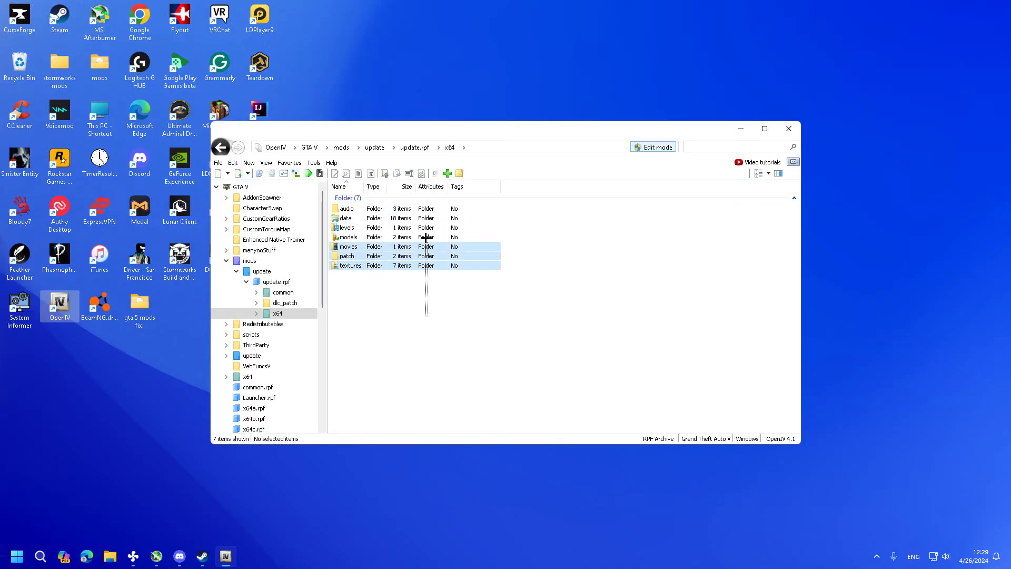
pyautogui.click(221, 148)
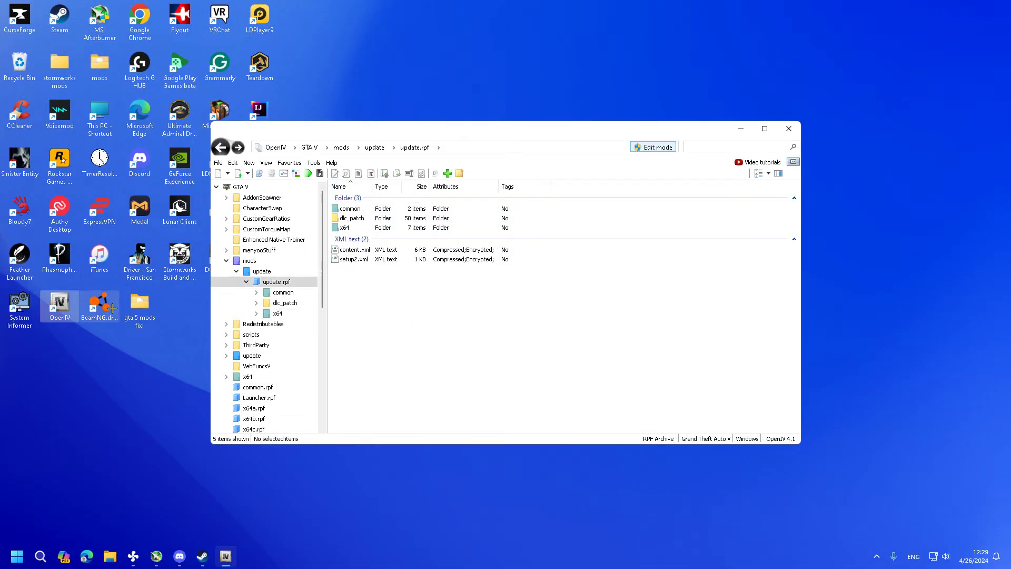
pyautogui.doubleClick(139, 306)
pyautogui.scroll(-3, 316, 300)
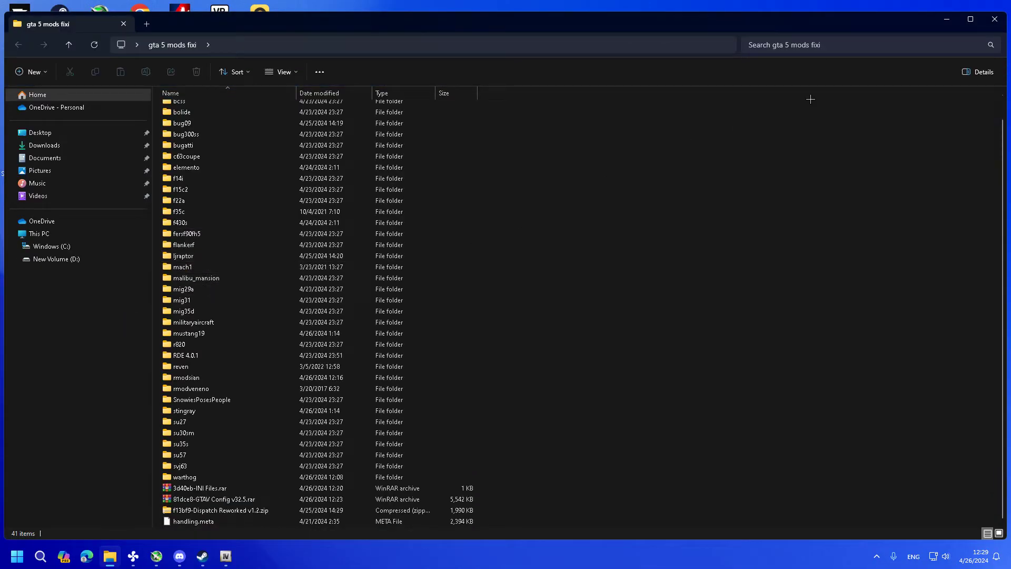
pyautogui.click(994, 20)
pyautogui.click(309, 147)
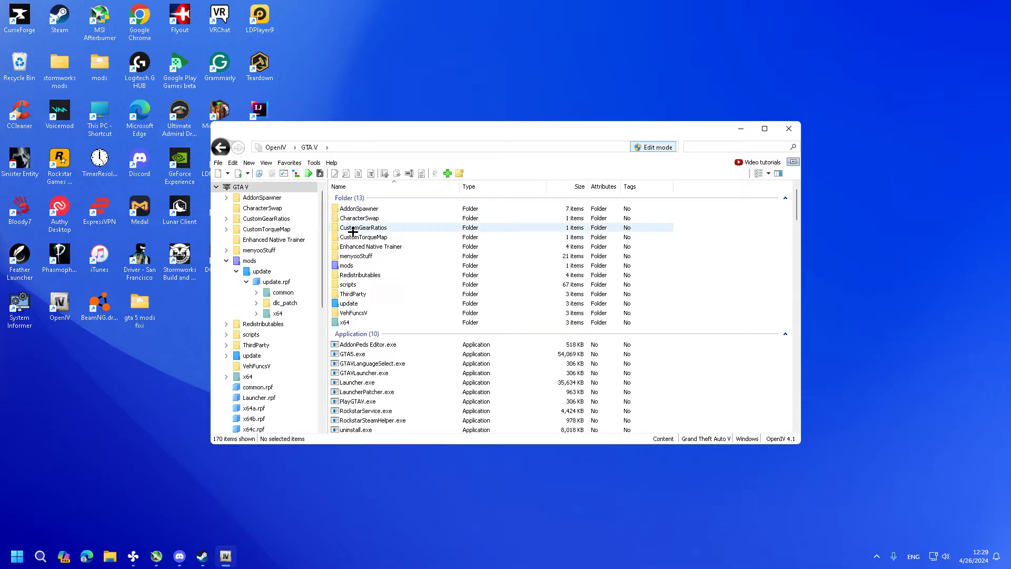
# Delete the mods folder, close OpenIV and launch Grand Theft Auto V
pyautogui.click(348, 265)
pyautogui.rightClick(366, 266)
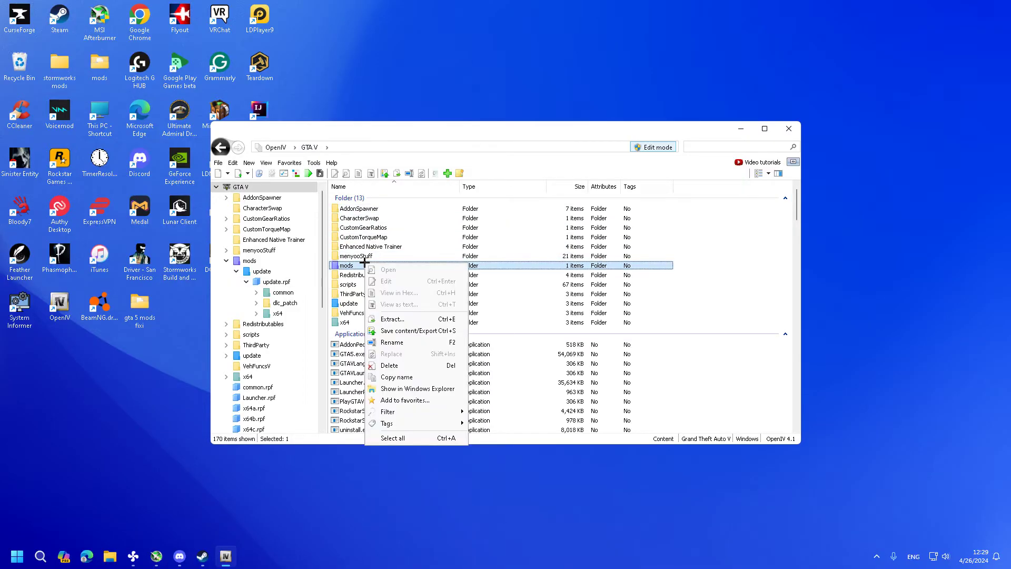
pyautogui.click(422, 364)
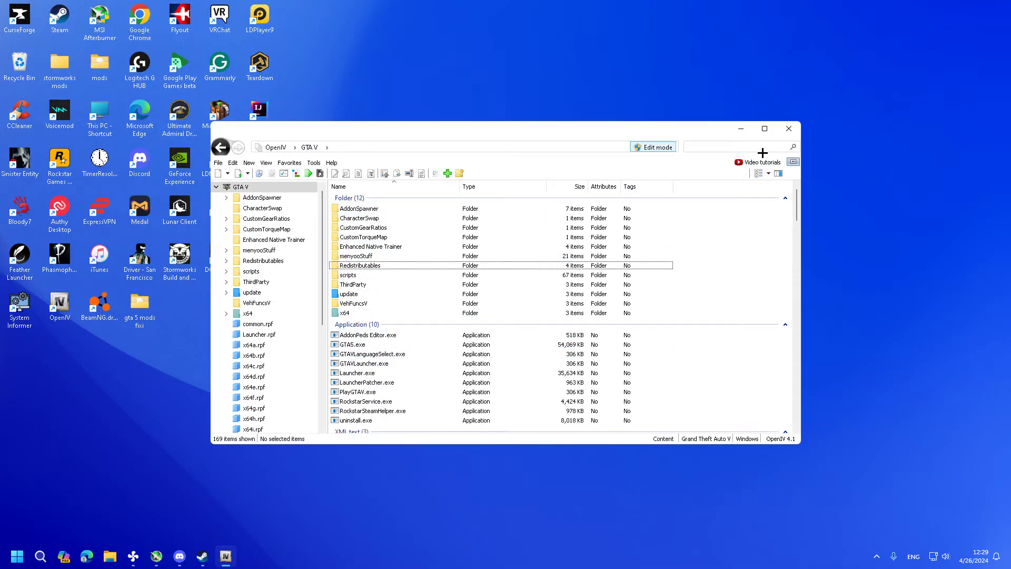
pyautogui.click(788, 129)
pyautogui.doubleClick(260, 263)
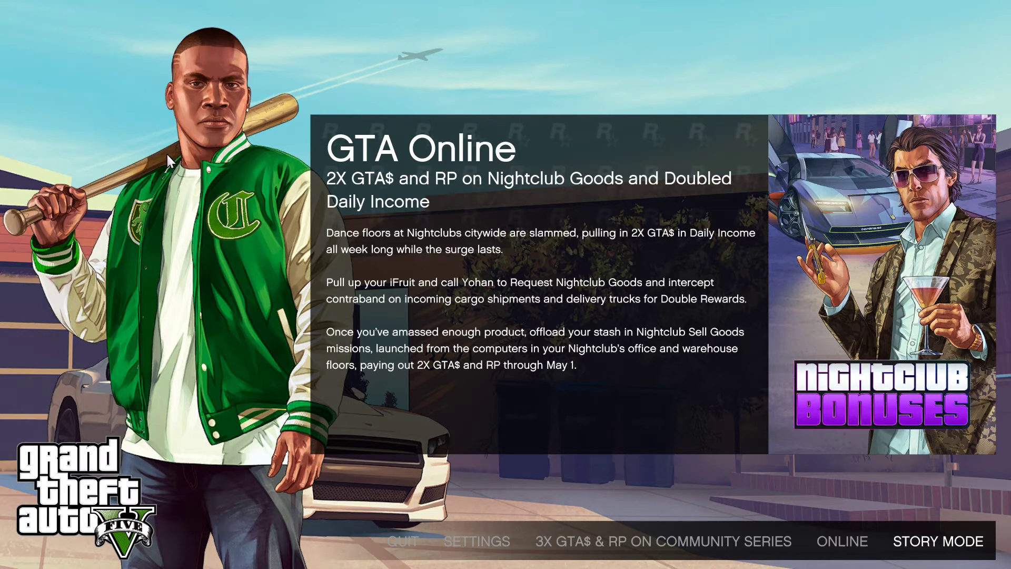
pyautogui.press('Escape')
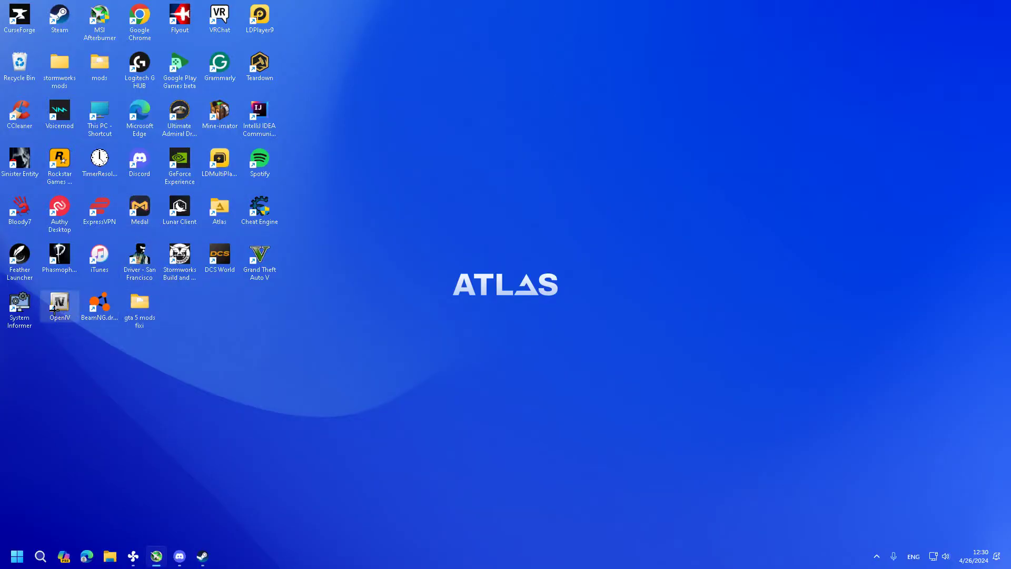
# Launch OpenIV for Grand Theft Auto V, maximize it and enable Edit mode
pyautogui.doubleClick(59, 307)
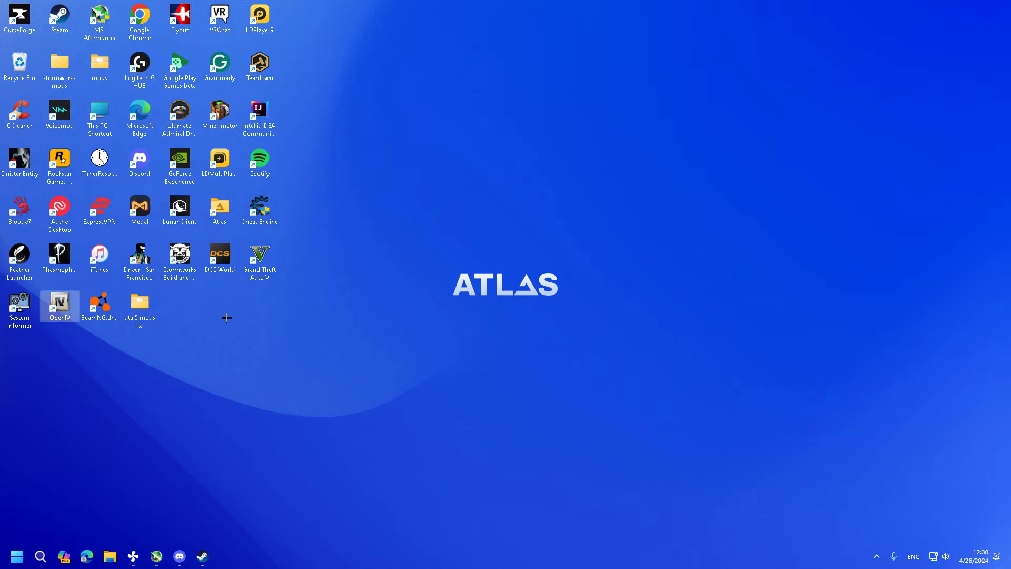
pyautogui.click(457, 292)
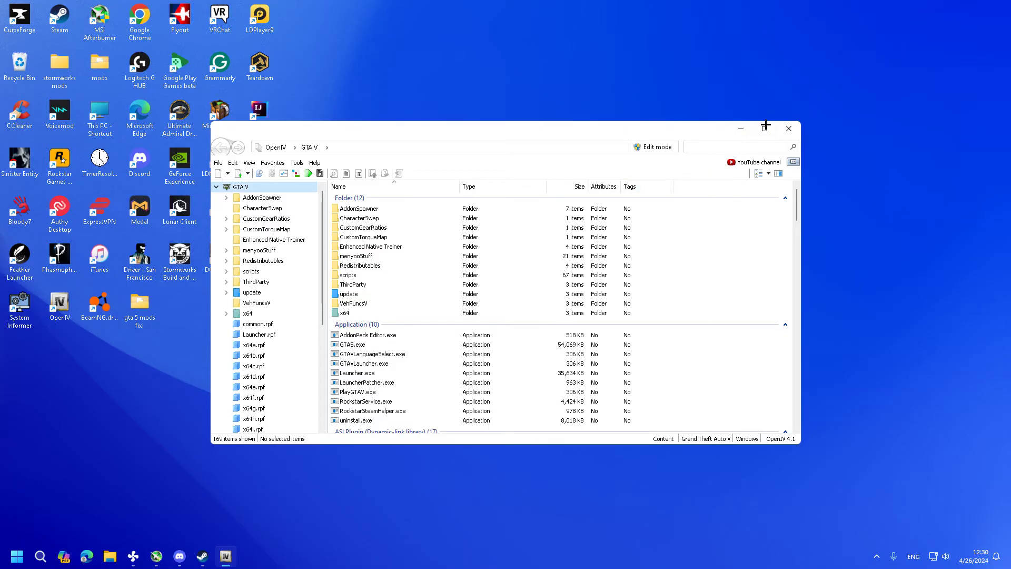
pyautogui.click(763, 127)
pyautogui.click(864, 23)
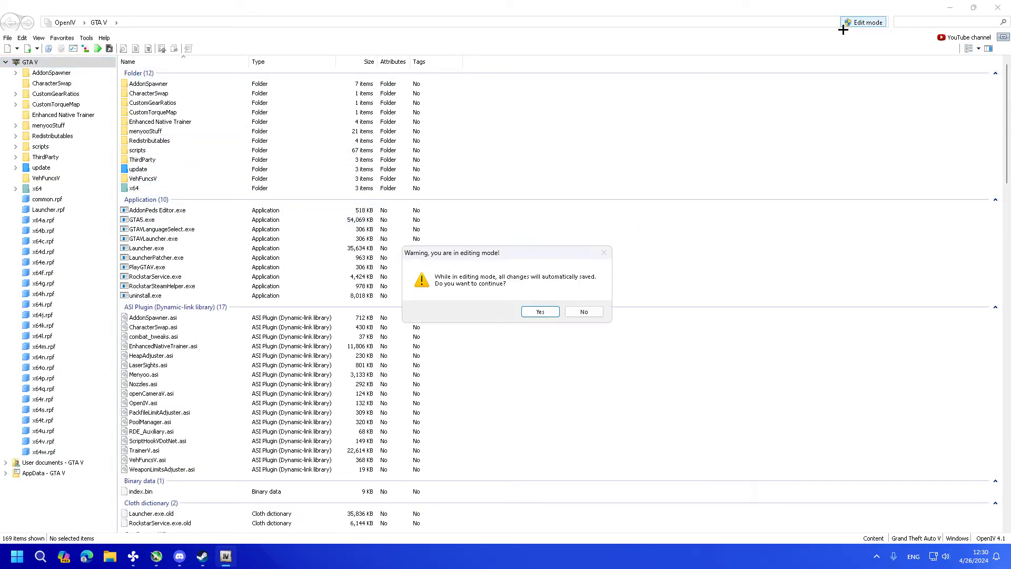
pyautogui.click(539, 311)
# Open update > update.rpf > x64 and copy update.rpf to the mods folder
pyautogui.doubleClick(138, 168)
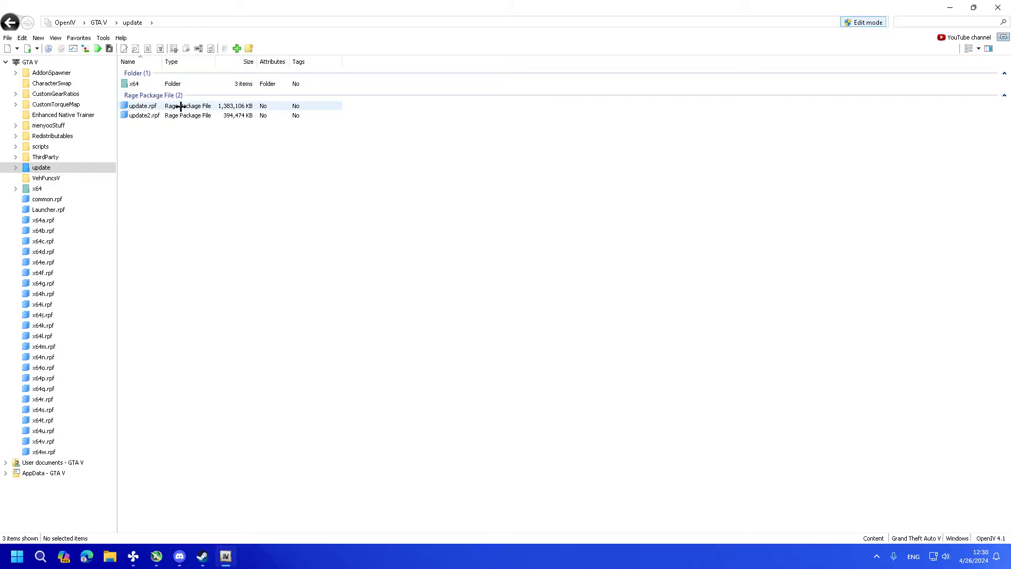
pyautogui.doubleClick(173, 106)
pyautogui.click(164, 150)
pyautogui.doubleClick(164, 150)
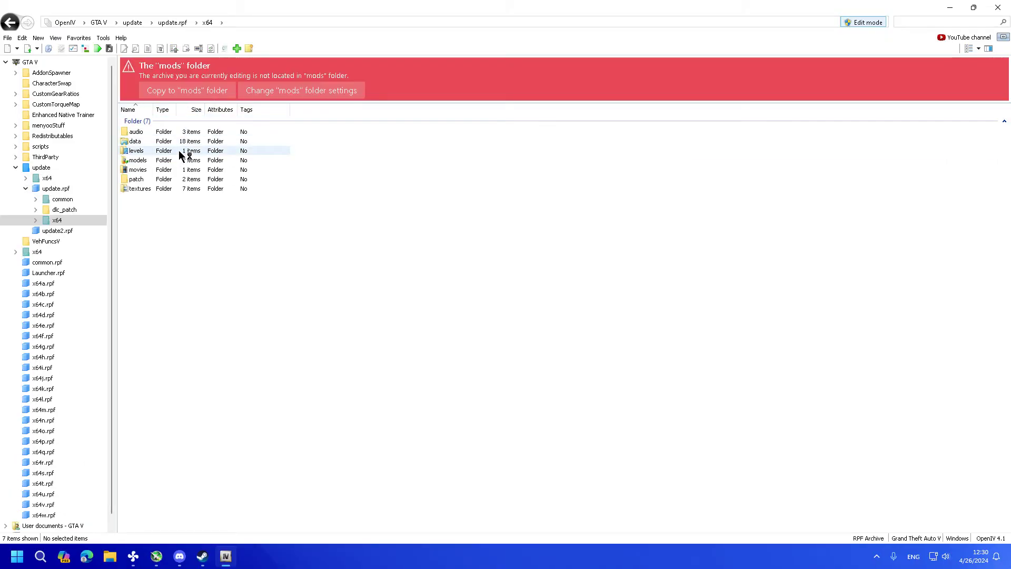
pyautogui.click(187, 90)
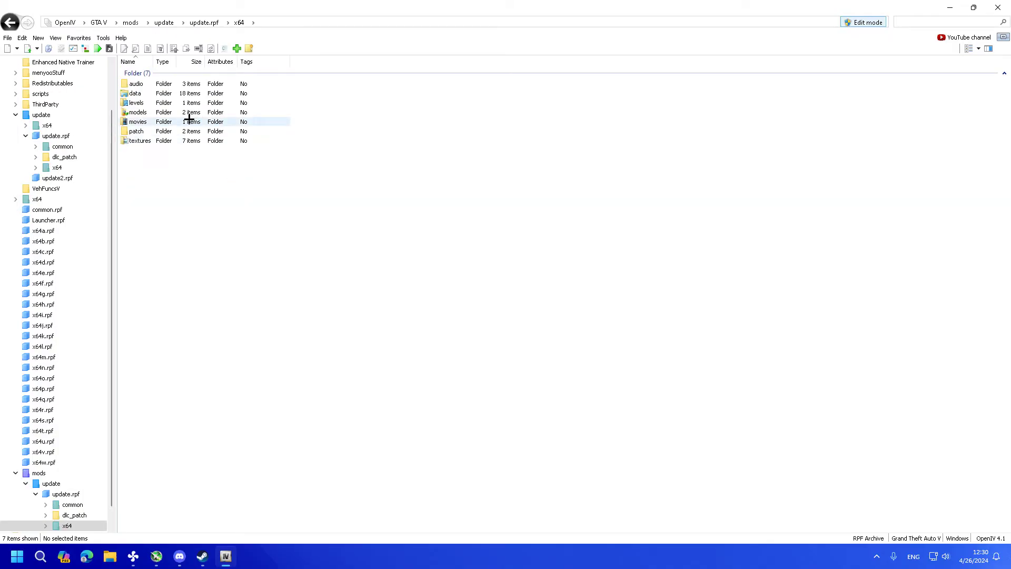
# Create a new empty 'dlcpacks' folder inside x64
pyautogui.click(252, 48)
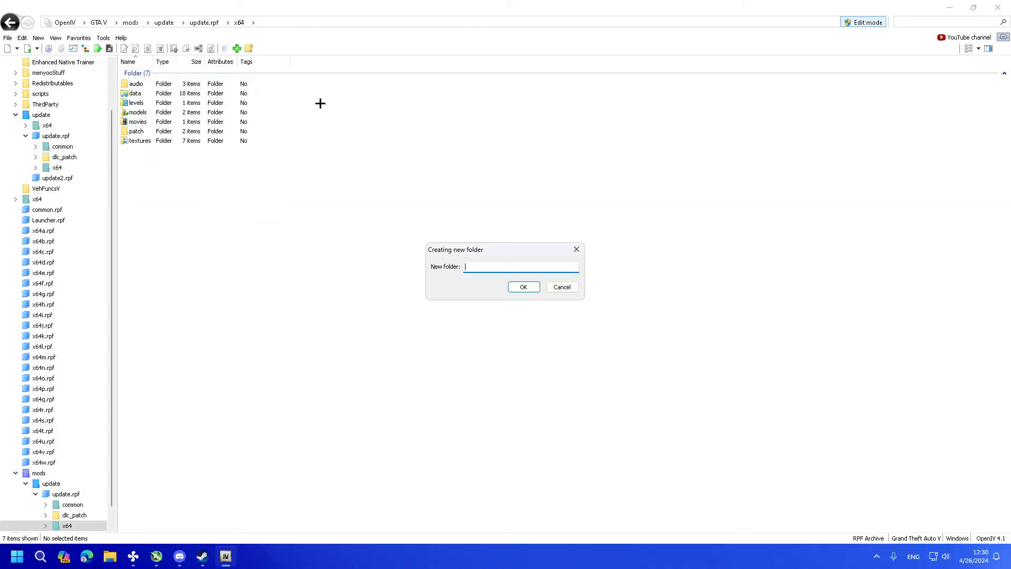
pyautogui.write('dlcpacks')
pyautogui.press('Return')
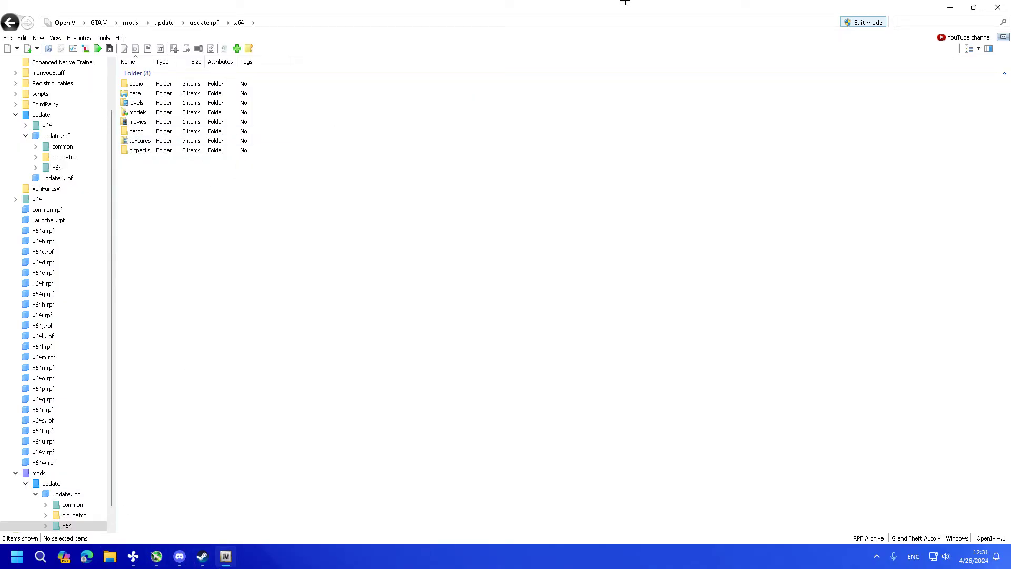
pyautogui.moveTo(624, 6); pyautogui.dragTo(656, 33)
# Drag all mod folders from 'gta 5 mods fixi' into OpenIV's dlcpacks folder
pyautogui.doubleClick(139, 304)
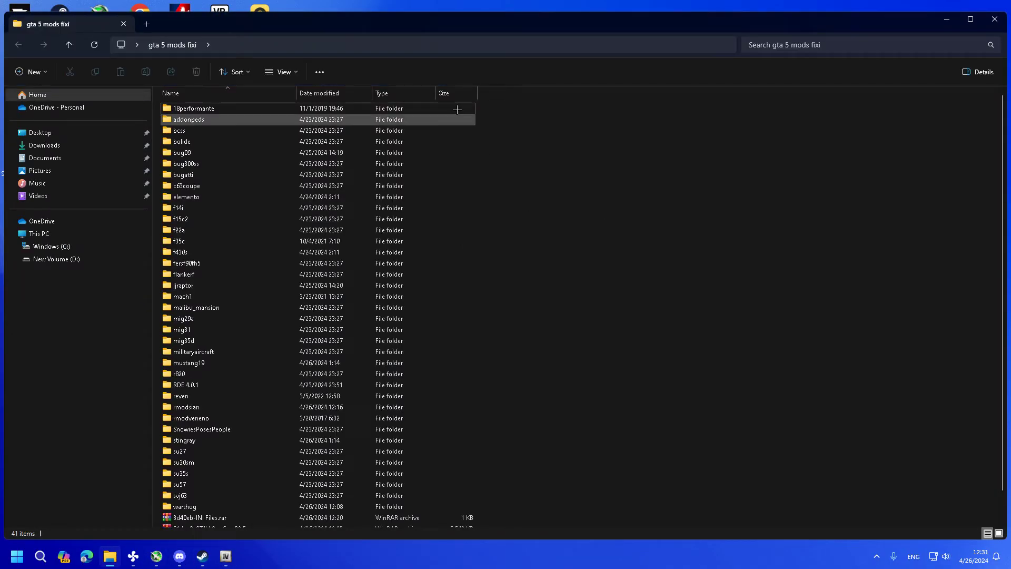
pyautogui.moveTo(497, 8); pyautogui.dragTo(854, 122)
pyautogui.click(561, 33)
pyautogui.moveTo(561, 34); pyautogui.dragTo(330, 25)
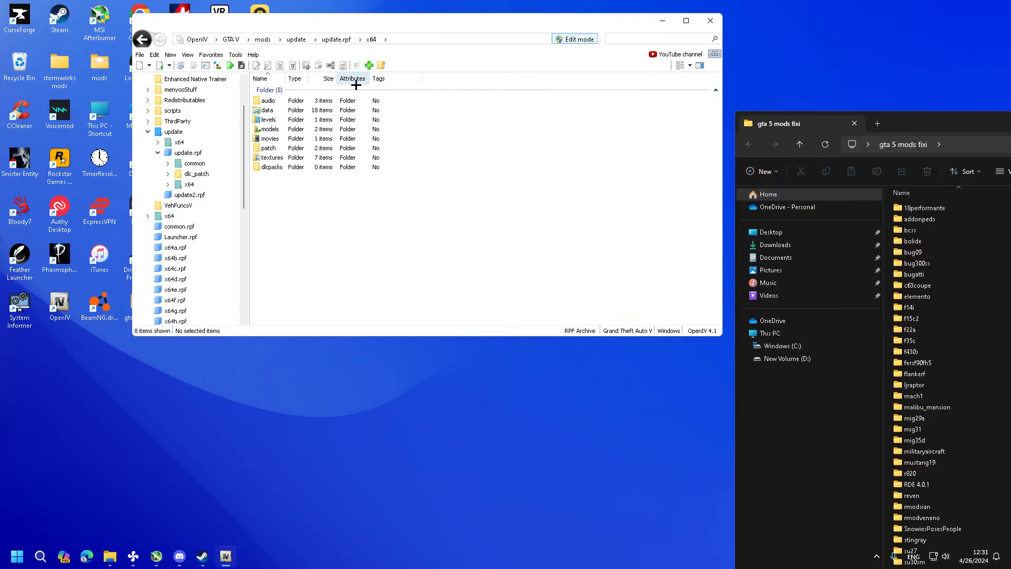
pyautogui.doubleClick(277, 169)
pyautogui.moveTo(790, 123); pyautogui.dragTo(1006, 59)
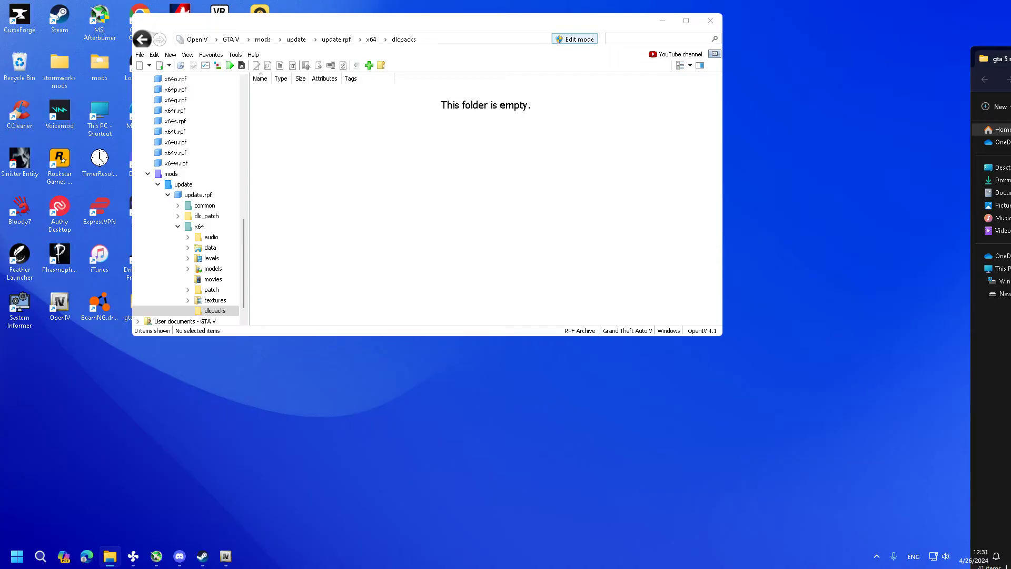
pyautogui.moveTo(924, 257); pyautogui.dragTo(412, 180)
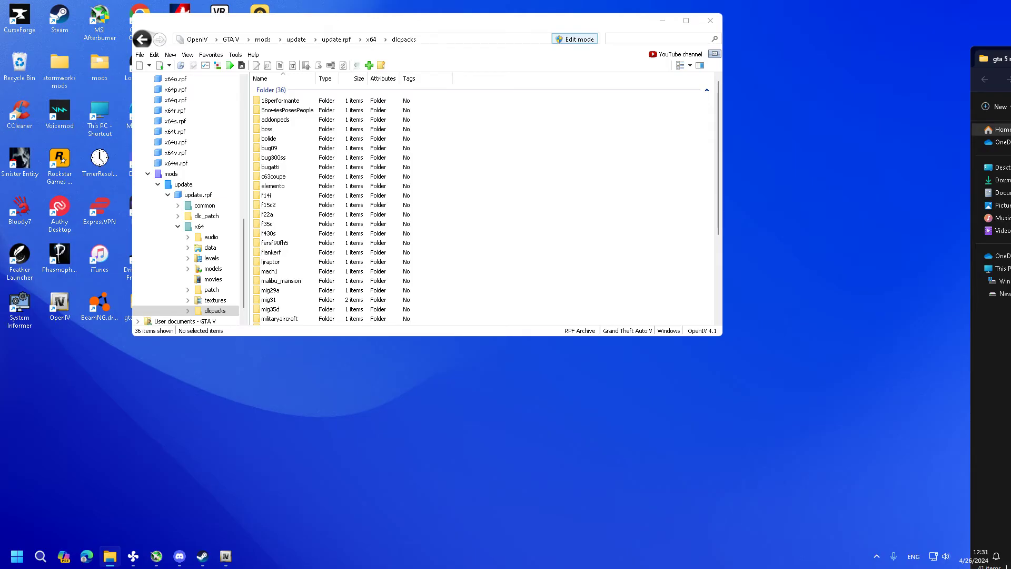
pyautogui.scroll(-2, 405, 204)
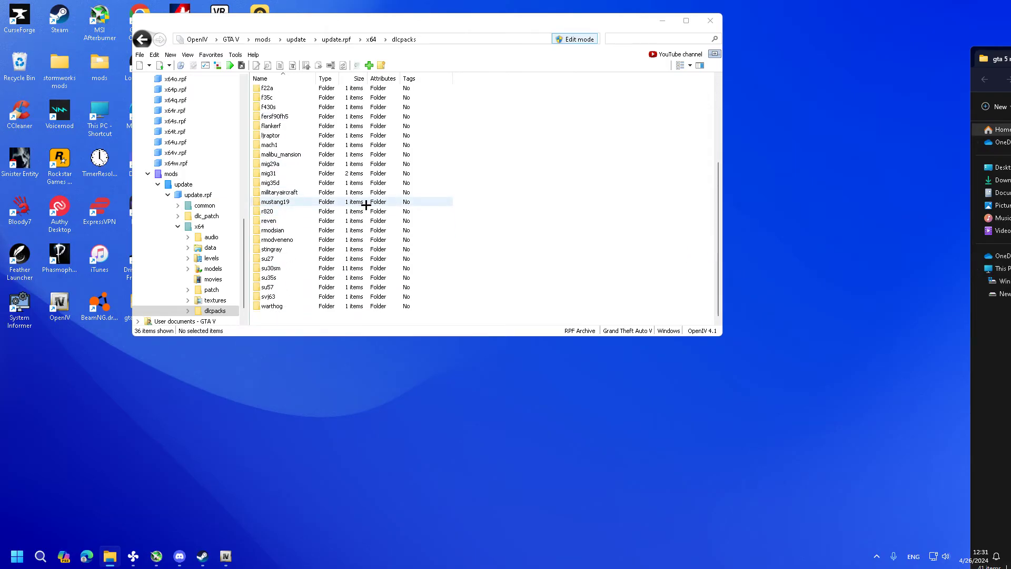
pyautogui.scroll(2, 405, 203)
pyautogui.scroll(-3, 405, 203)
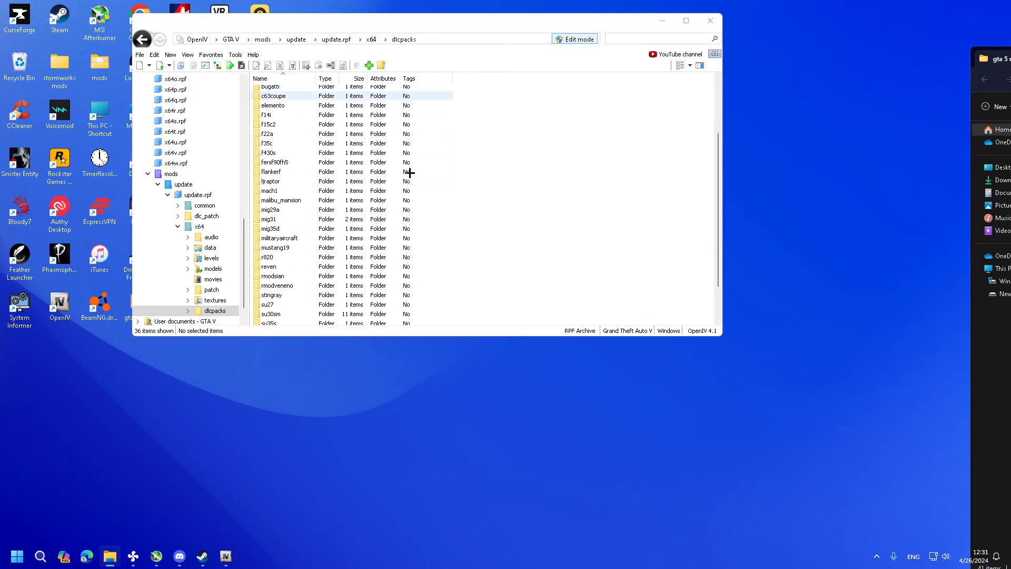
pyautogui.scroll(-2, 405, 203)
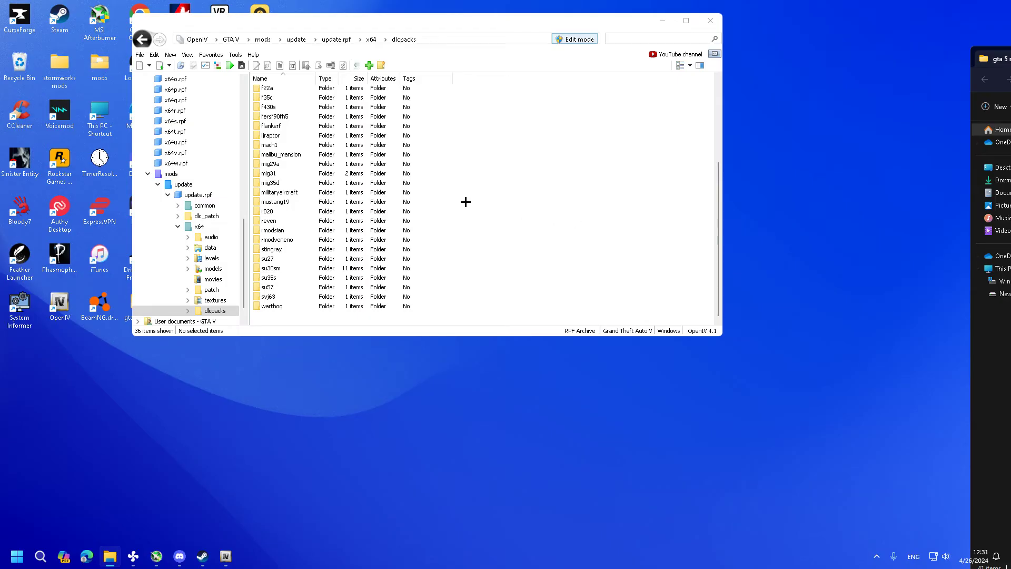
# Close OpenIV and start Grand Theft Auto V from its desktop shortcut
pyautogui.click(710, 21)
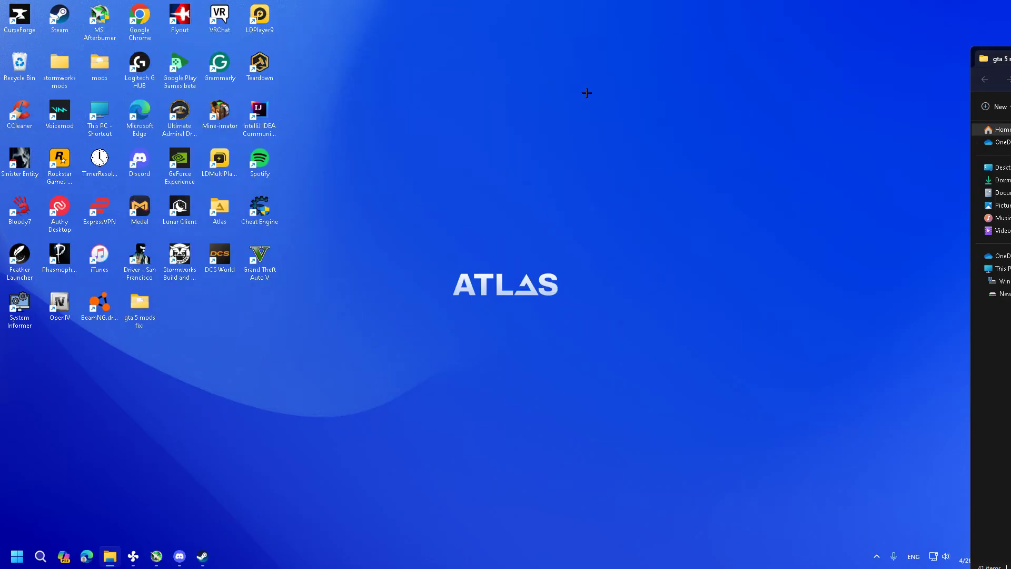
pyautogui.doubleClick(259, 261)
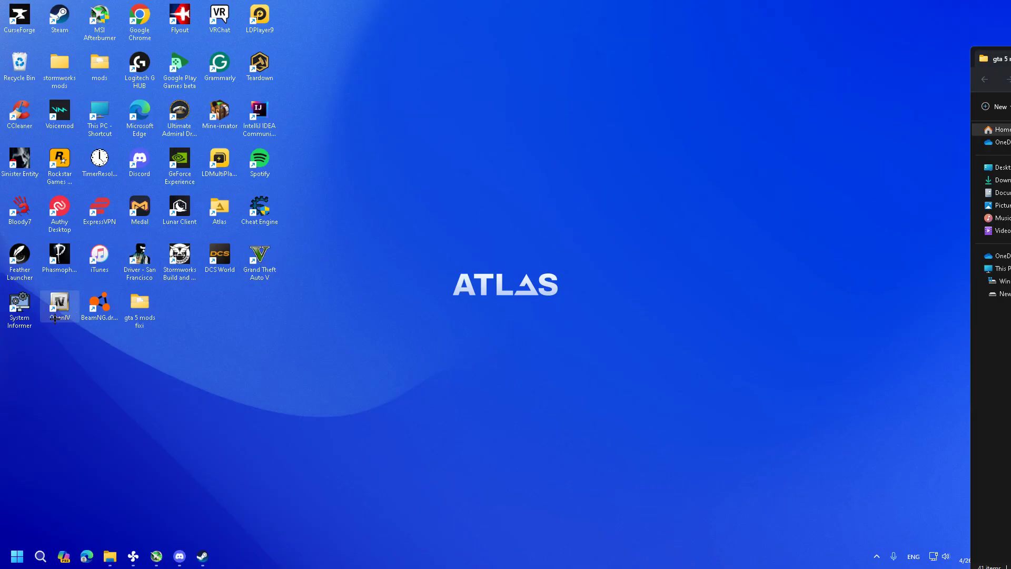
# Open mods > update > update.rpf > common > data in OpenIV with Edit mode enabled
pyautogui.doubleClick(59, 309)
pyautogui.click(430, 289)
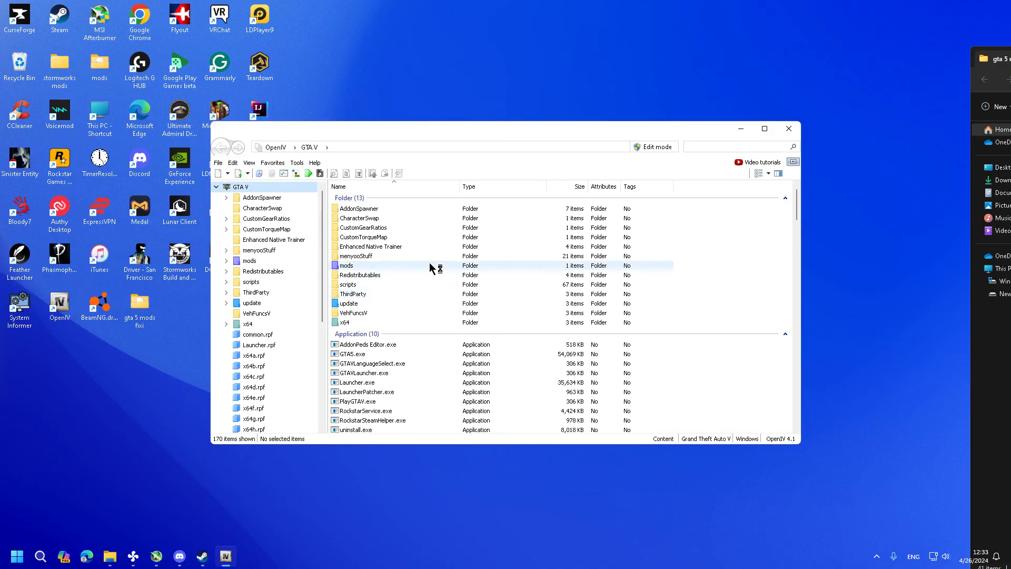
pyautogui.doubleClick(429, 262)
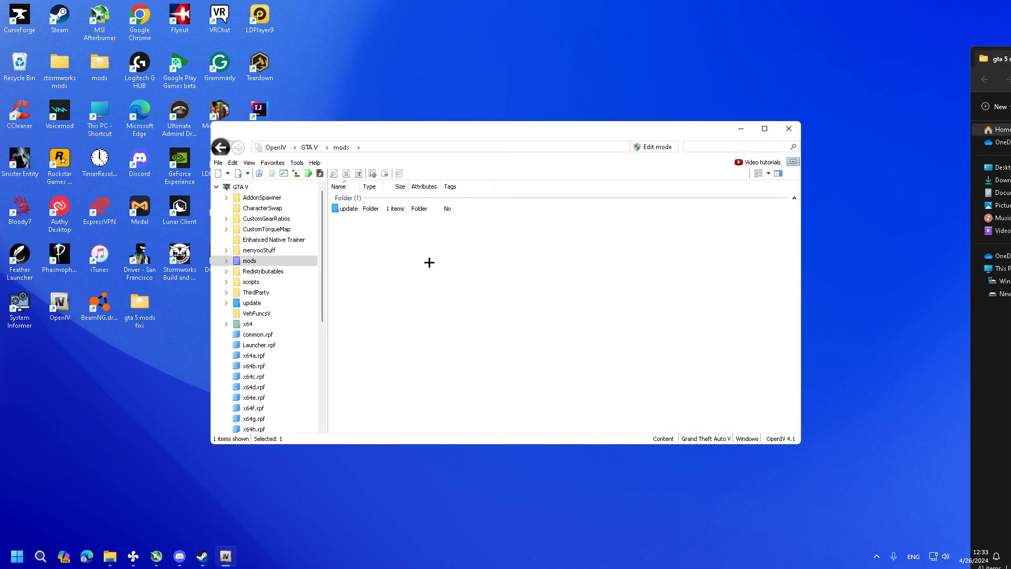
pyautogui.doubleClick(426, 208)
pyautogui.doubleClick(389, 209)
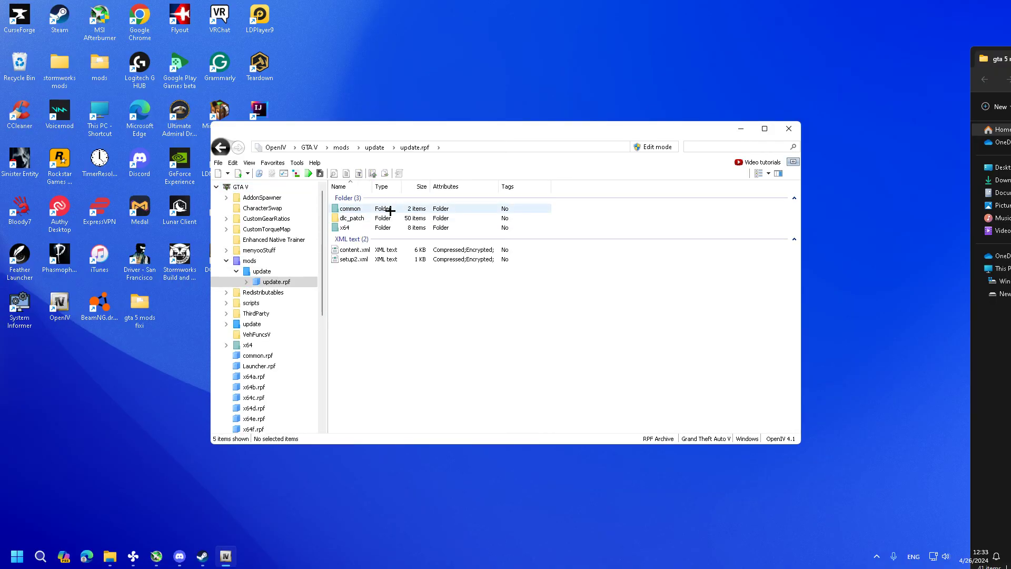
pyautogui.doubleClick(388, 218)
pyautogui.click(657, 147)
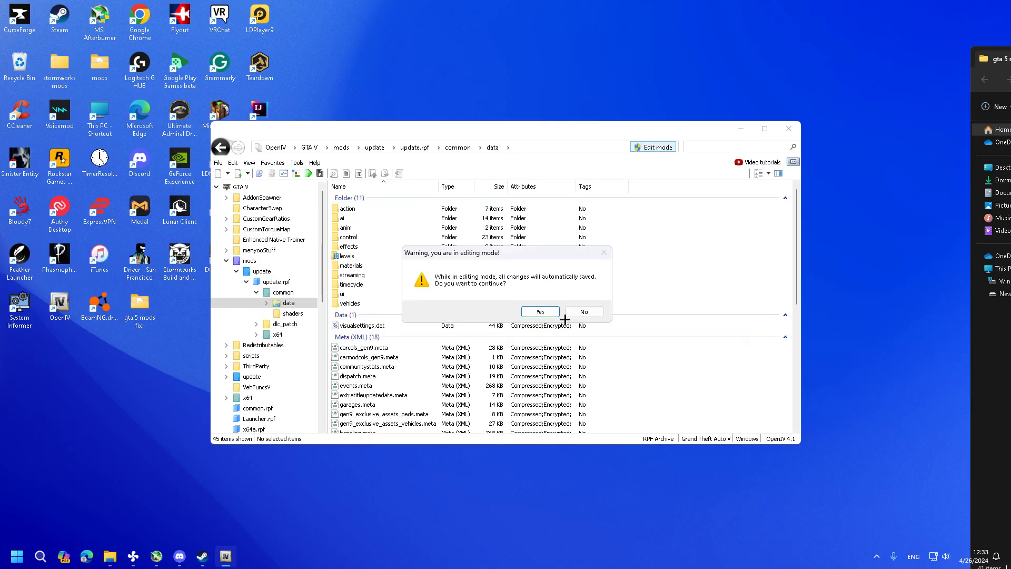
pyautogui.click(540, 312)
pyautogui.scroll(-5, 506, 332)
# Open dlclist.xml in the text editor at the patch2023_02 entry
pyautogui.rightClick(381, 291)
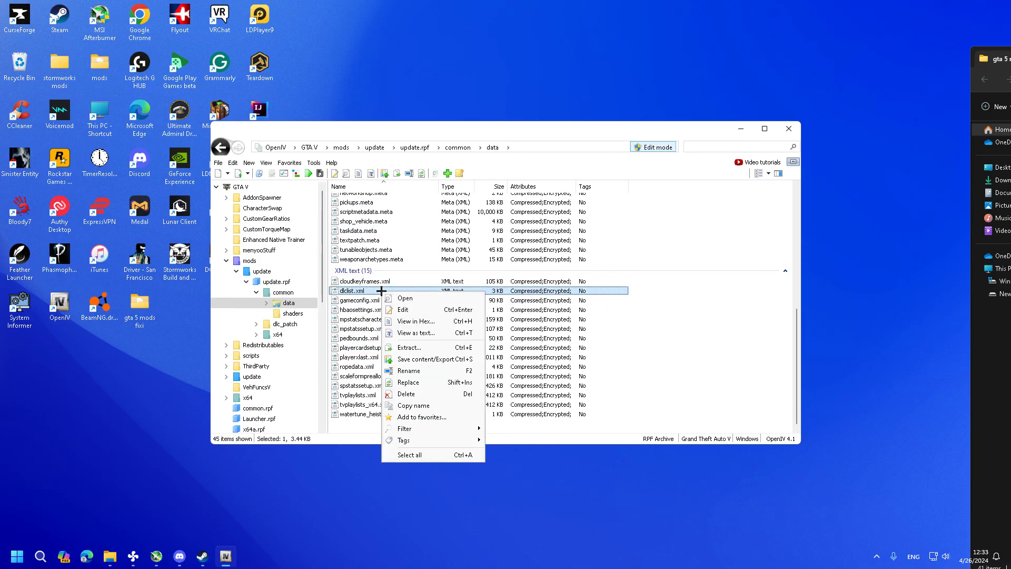
pyautogui.click(404, 309)
pyautogui.scroll(-5, 470, 291)
pyautogui.scroll(-5, 469, 291)
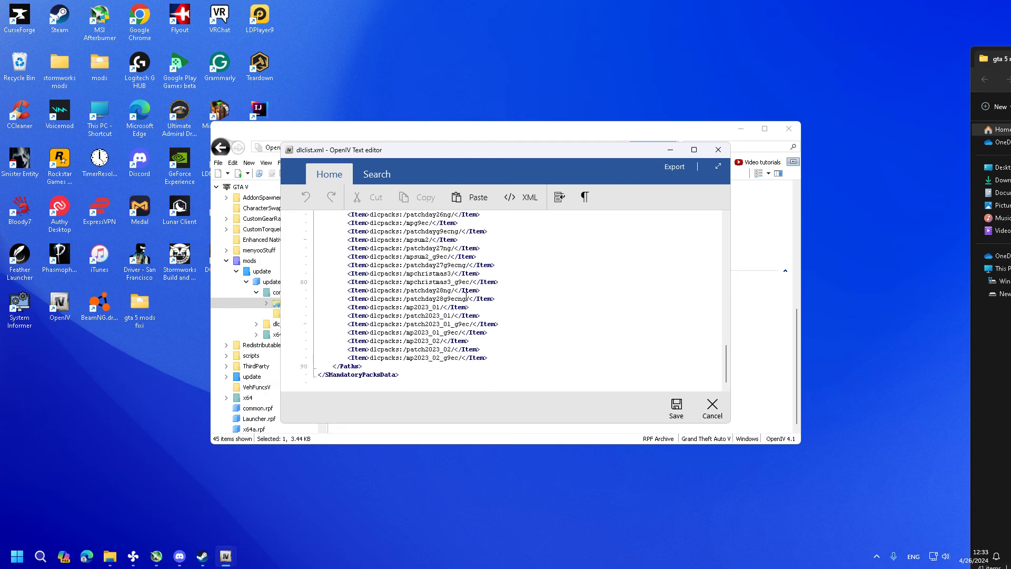
pyautogui.click(488, 349)
pyautogui.click(110, 556)
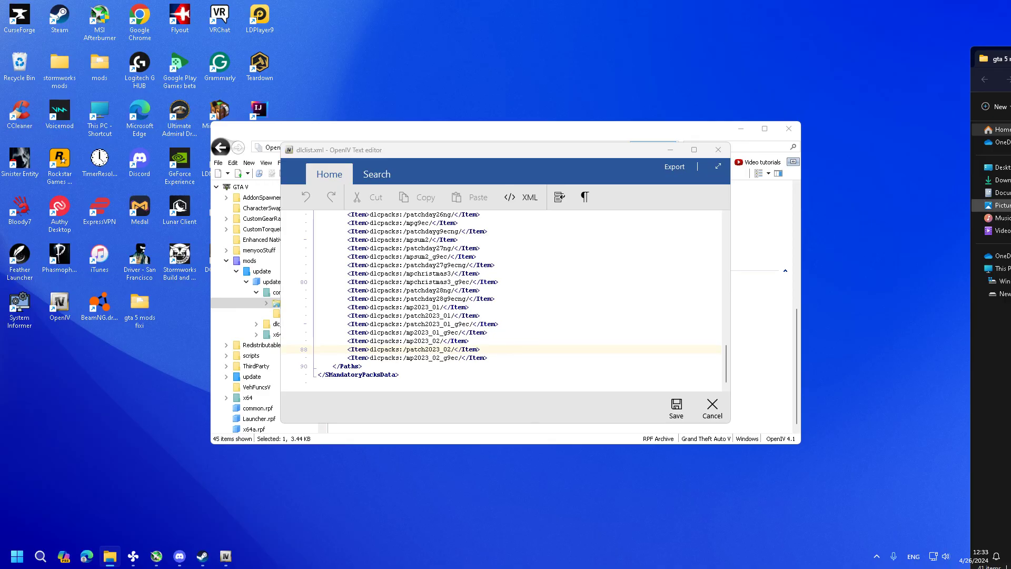
# Duplicate the patch2023_02 line and erase its folder name to make the addonpeds entry
pyautogui.moveTo(480, 349); pyautogui.dragTo(347, 349)
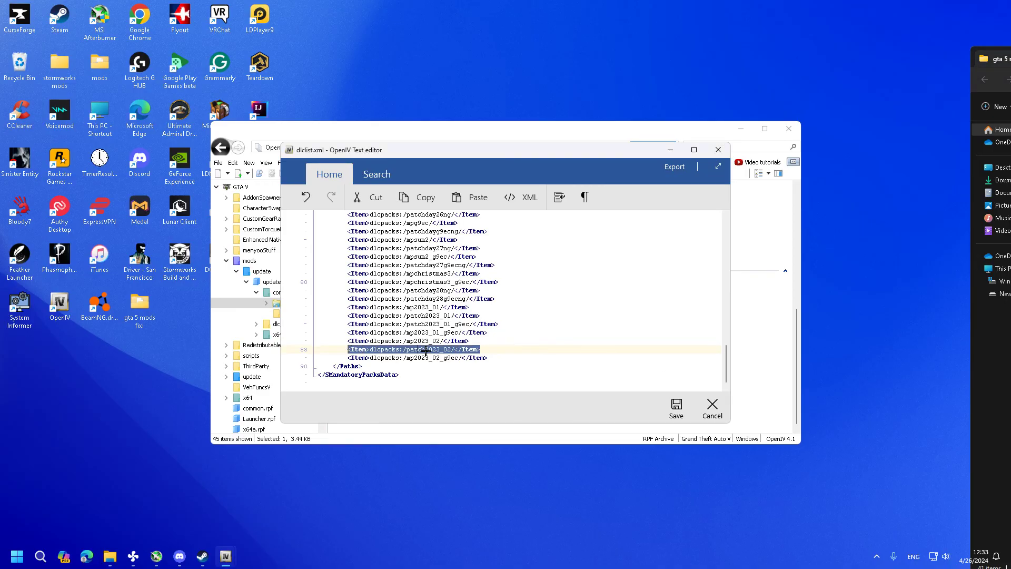
pyautogui.hotkey('ctrl', 'c')
pyautogui.press('End')
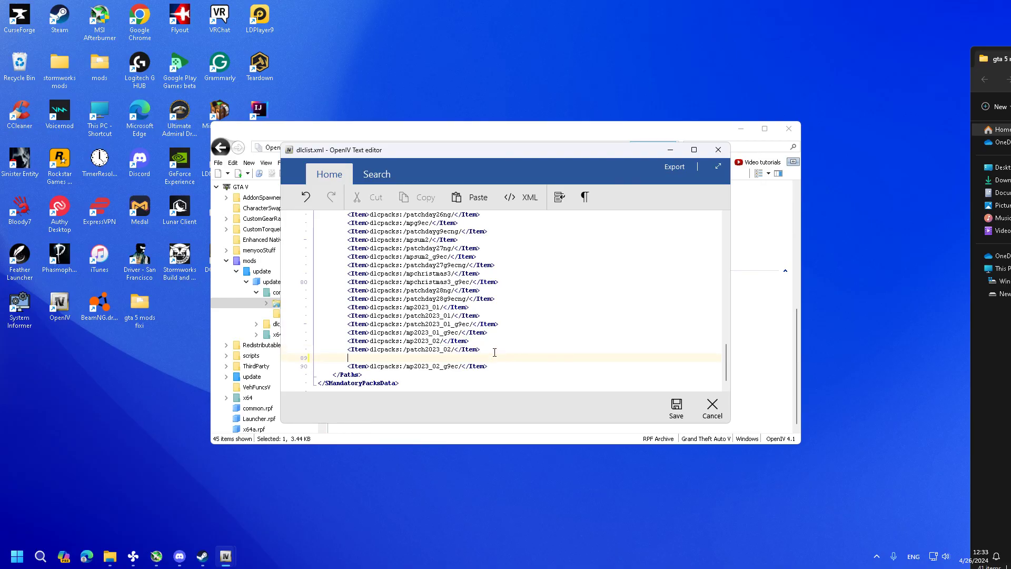
pyautogui.press('Return')
pyautogui.hotkey('ctrl', 'v')
pyautogui.press('Left')
pyautogui.press('Left')
pyautogui.press('Left')
pyautogui.press('BackSpace')
pyautogui.press('BackSpace')
pyautogui.press('BackSpace')
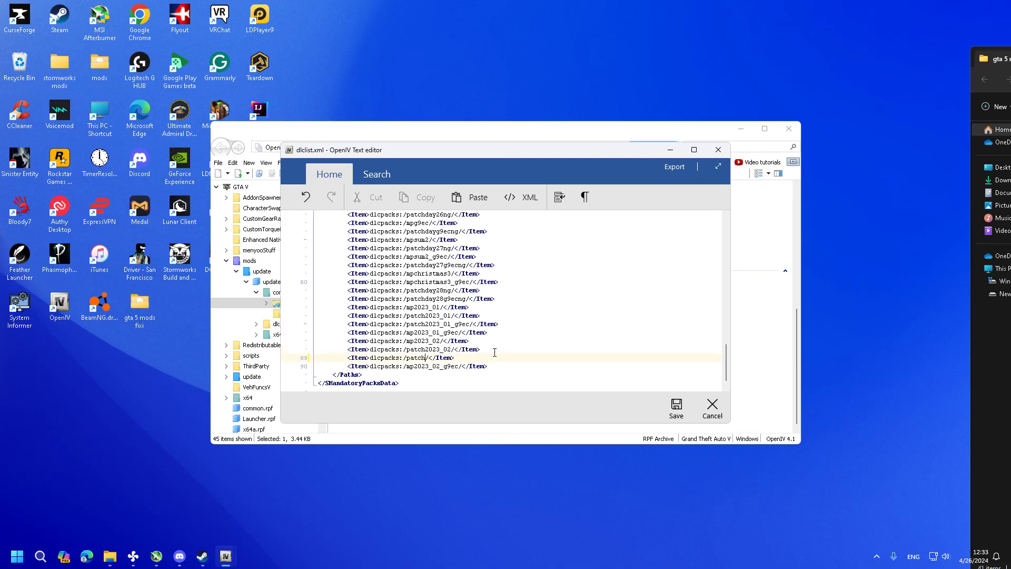
pyautogui.write('addp')
pyautogui.press('BackSpace')
pyautogui.write('onpeds/')
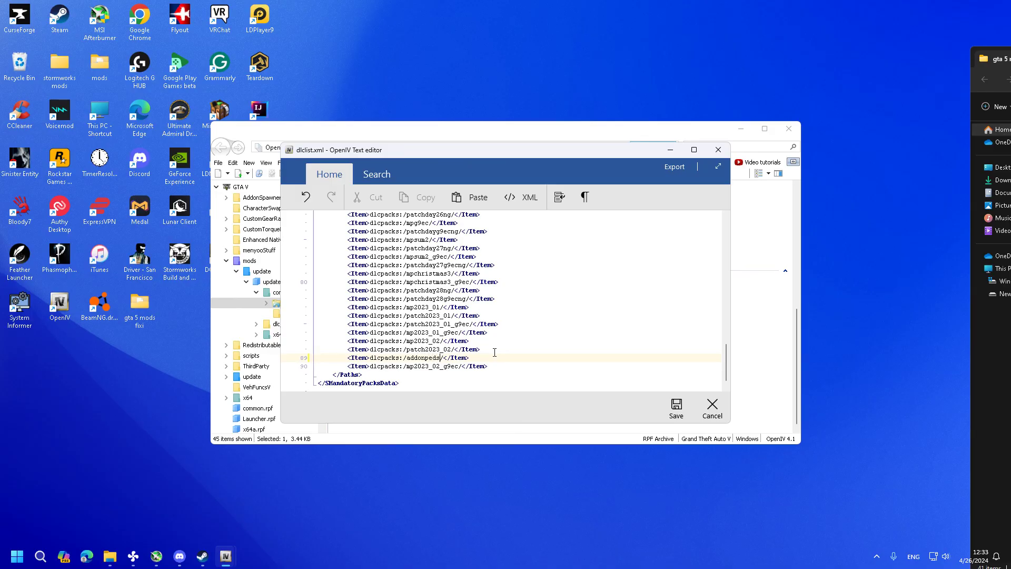